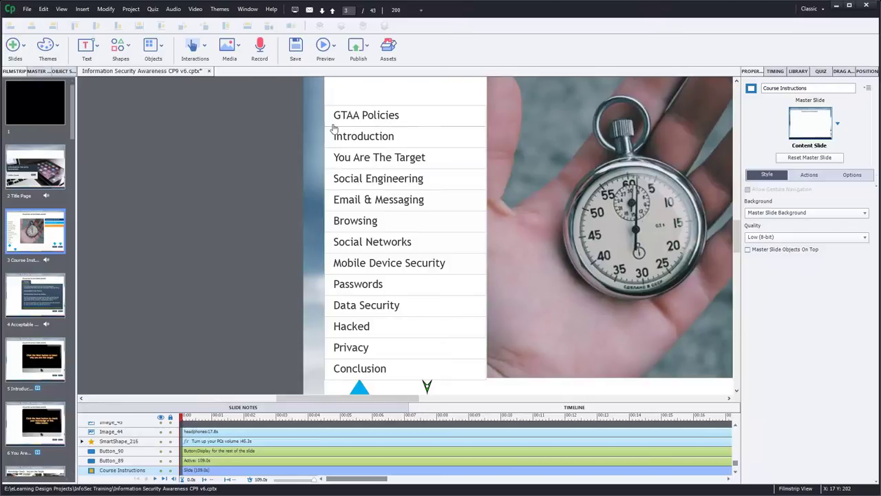
Inspect each TOC button, then show the GTAA Policies button's Timing settings
click(358, 117)
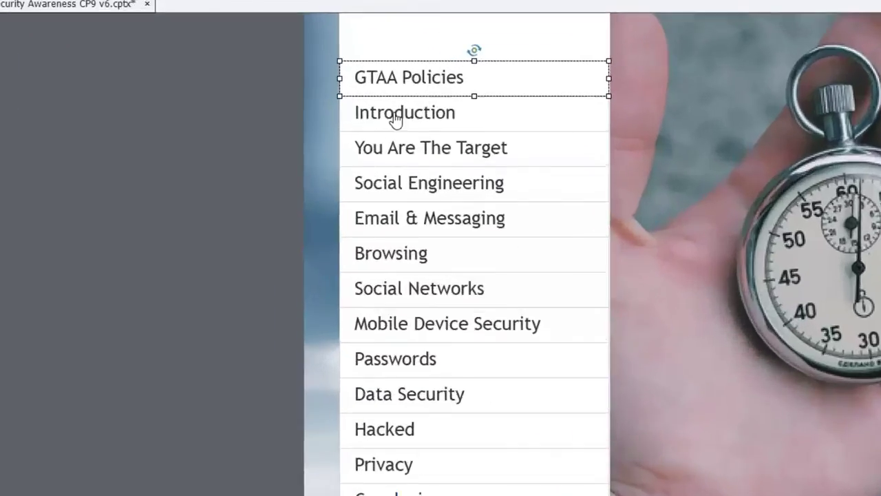
click(396, 116)
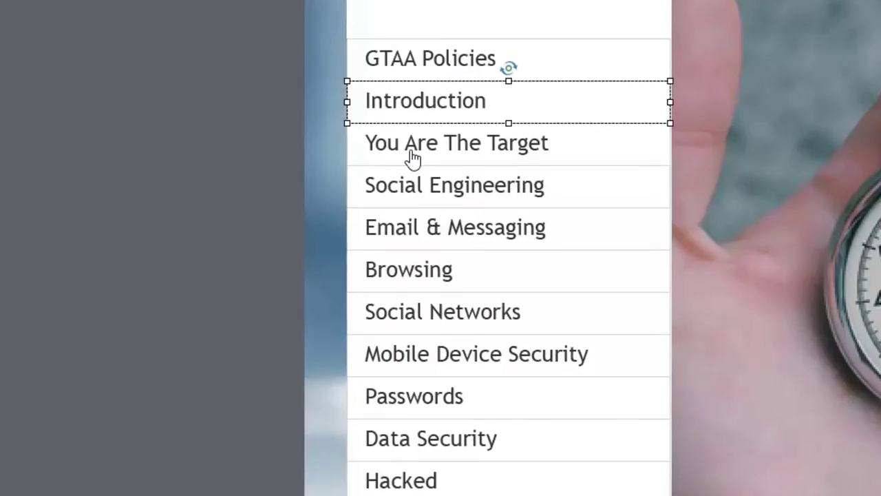
click(412, 157)
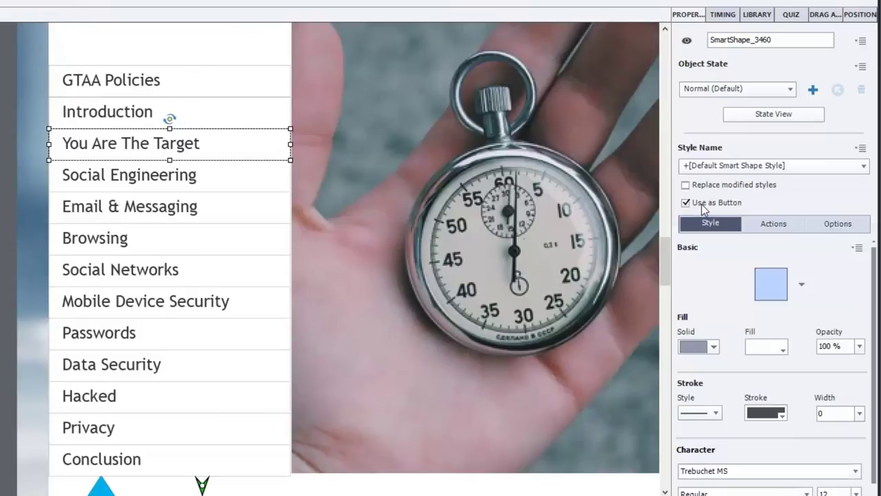
click(98, 174)
click(105, 210)
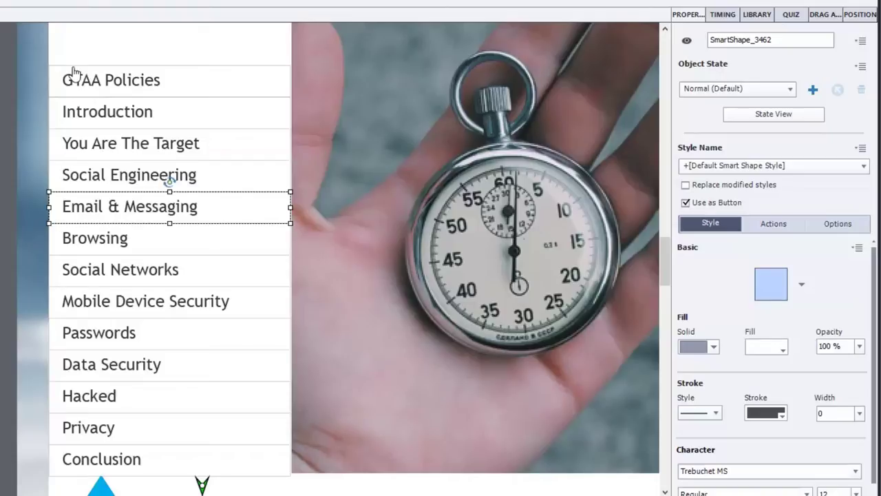
click(99, 80)
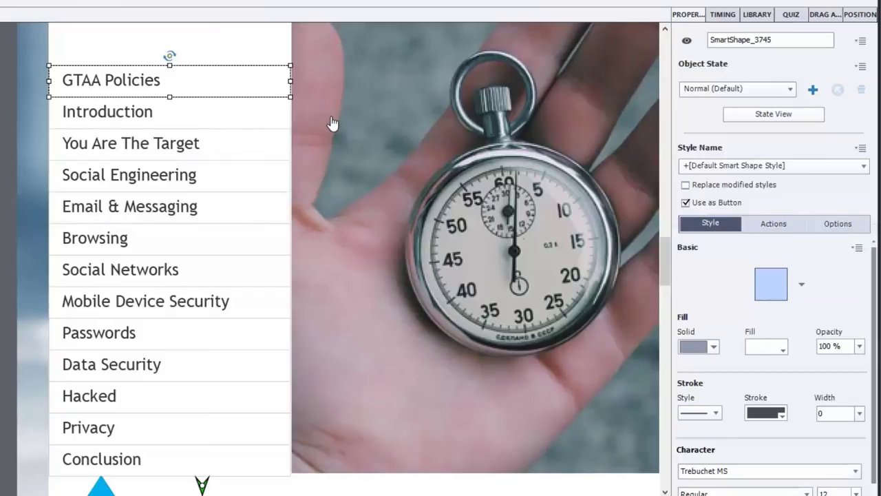
click(716, 14)
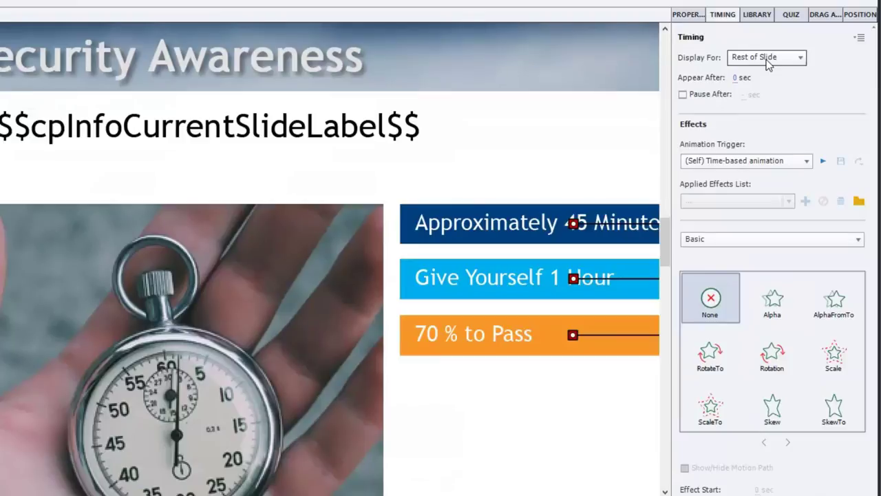
Show the GTAA Policies button's Style settings in the Properties panel again
click(689, 15)
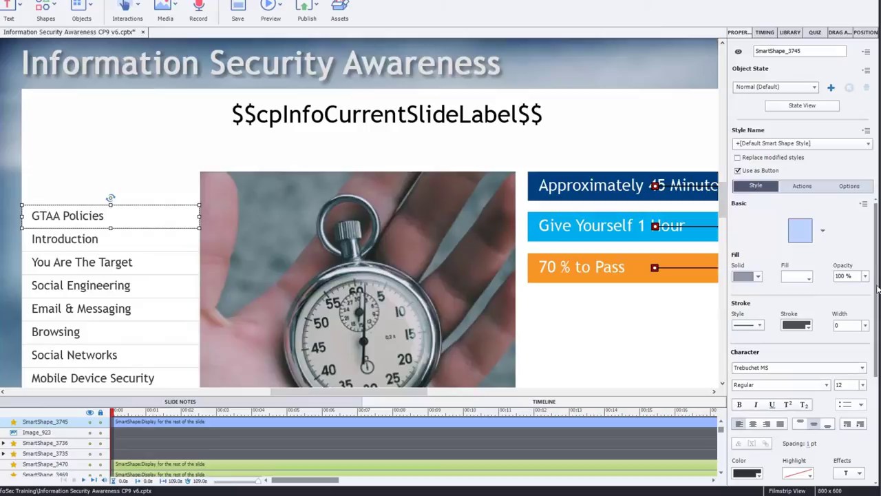
drag(877, 294, 874, 344)
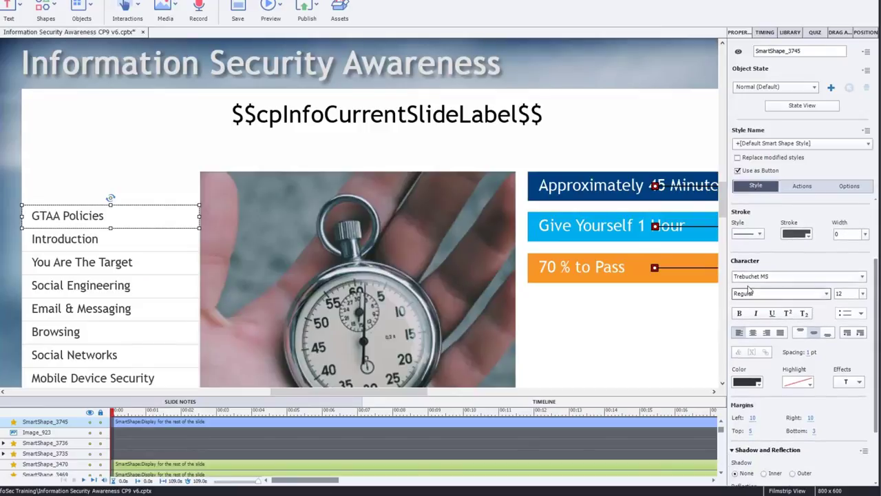
click(778, 275)
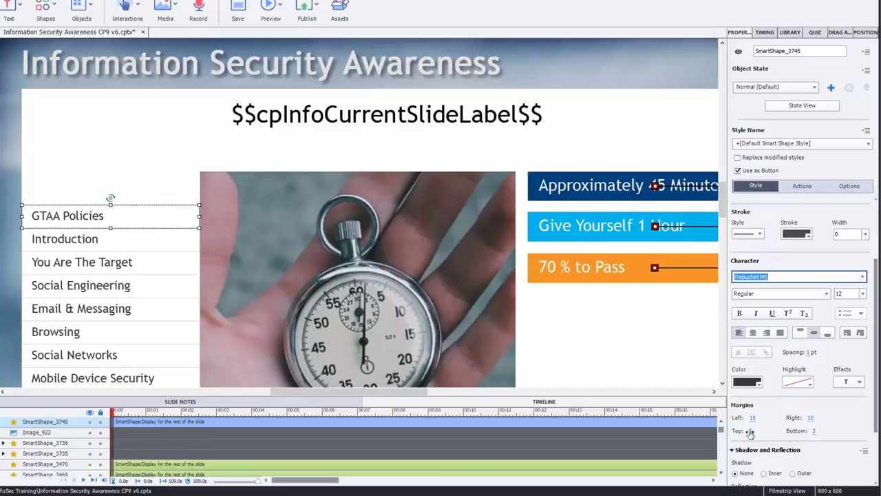
scroll(876, 385, down, 2)
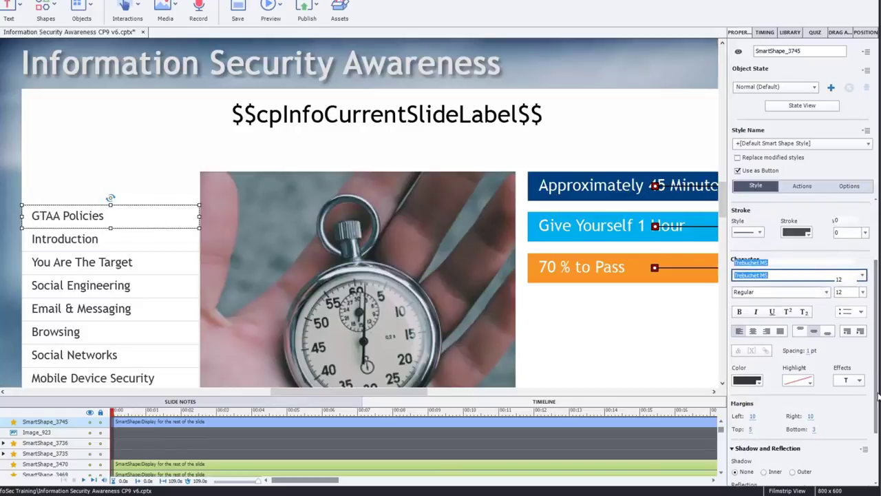
drag(878, 412, 877, 344)
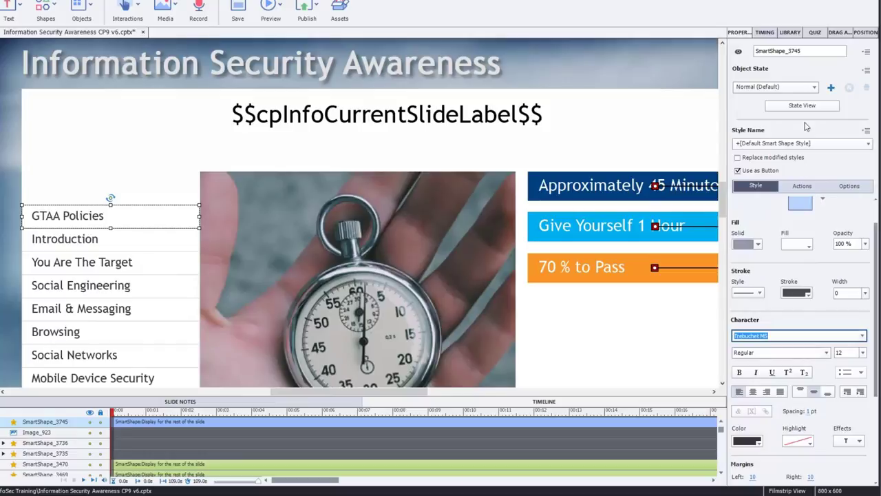
Enter State View for the GTAA Policies button to work on its RollOver state
click(807, 90)
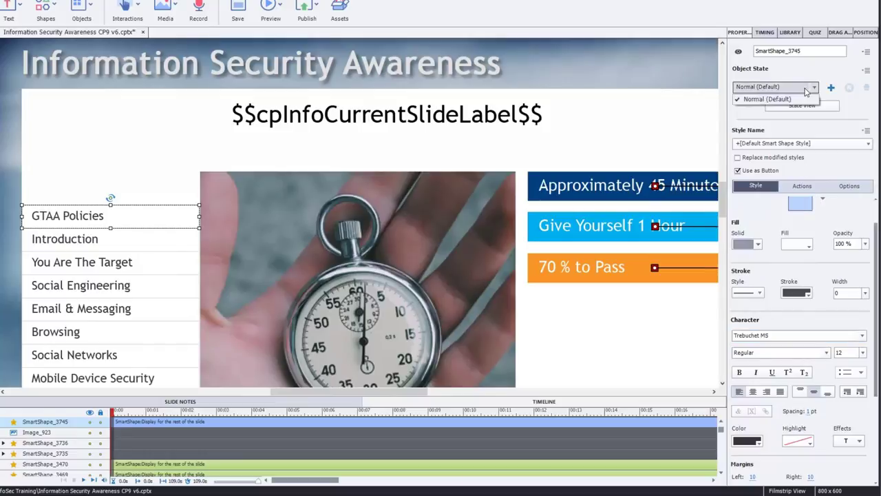
click(807, 89)
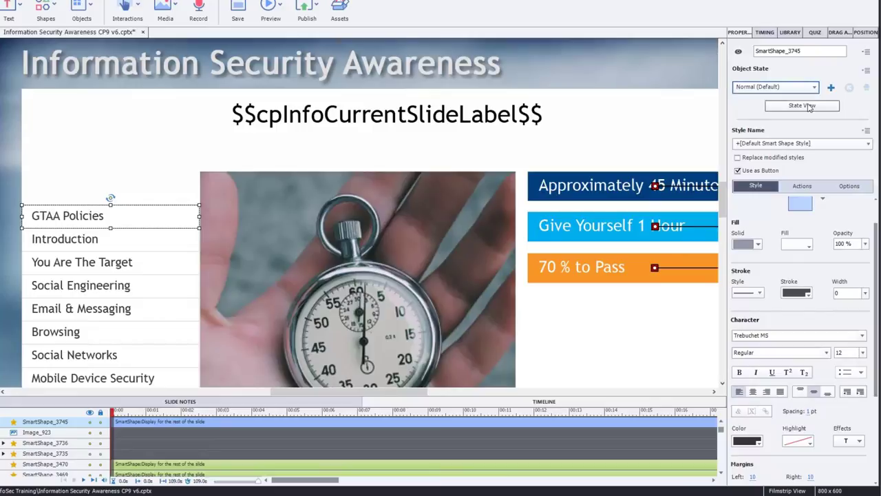
click(802, 106)
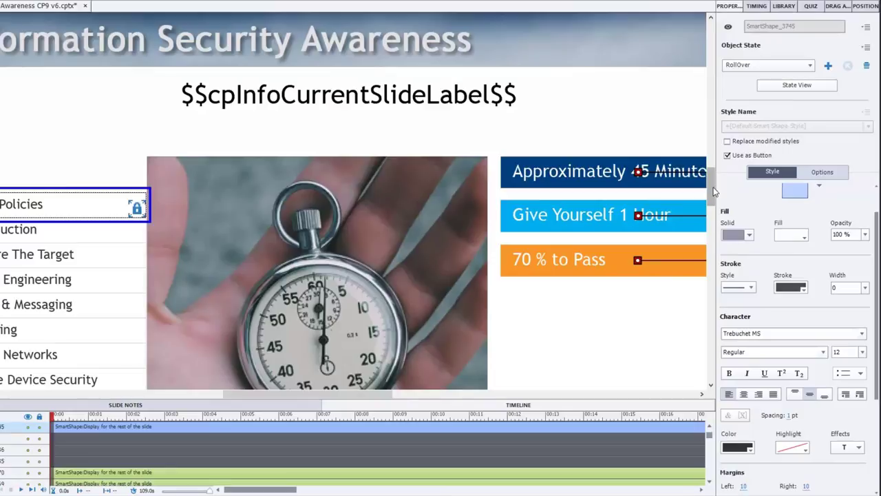
Fill the RollOver state with green A9C215 sampled from the slide's bar
drag(713, 187, 714, 221)
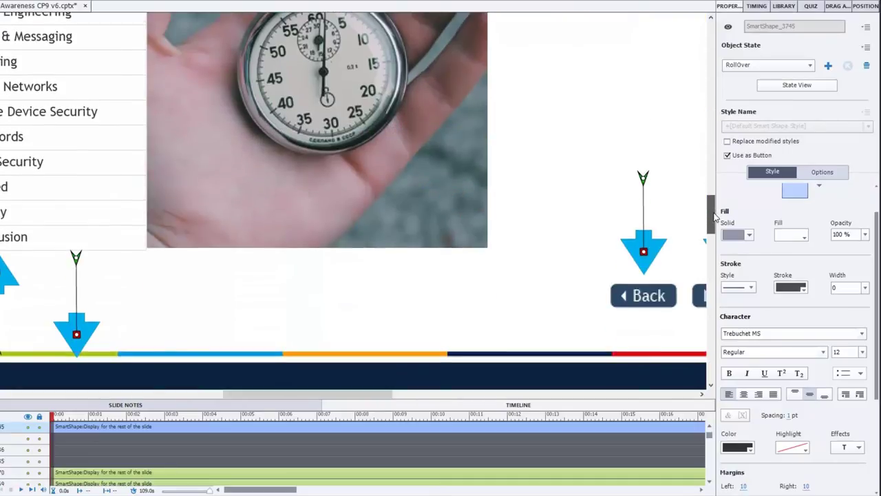
click(804, 238)
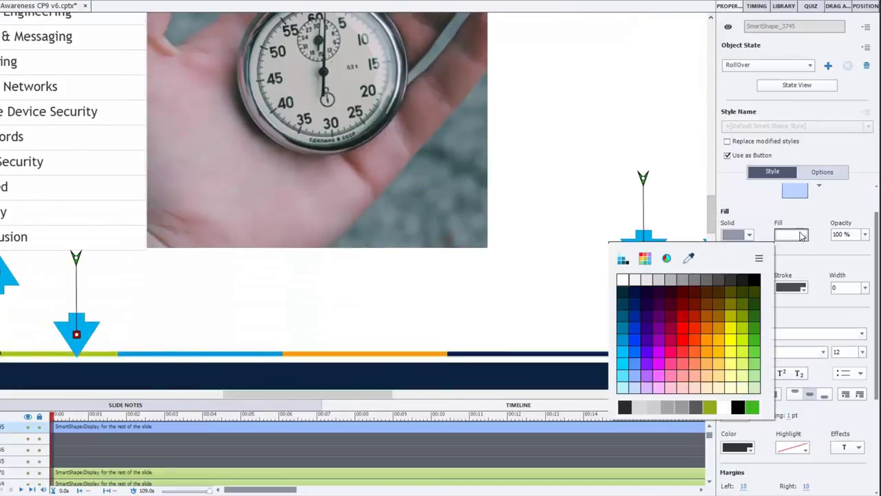
click(689, 259)
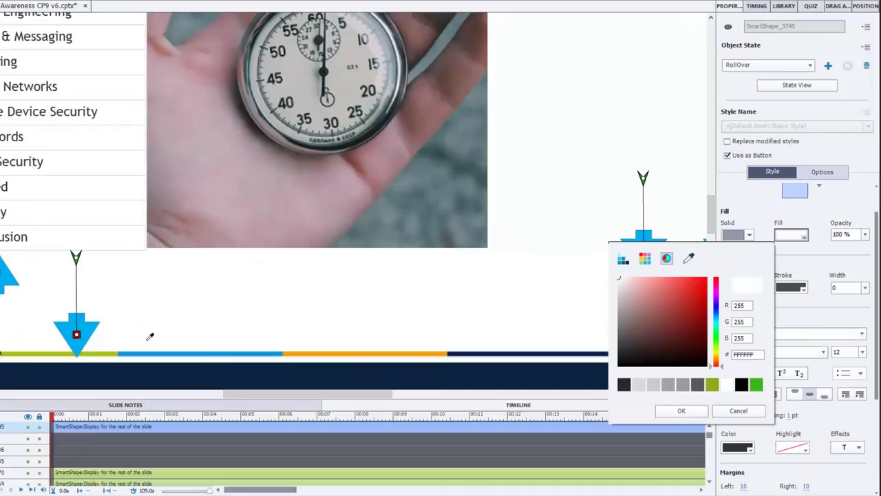
click(54, 350)
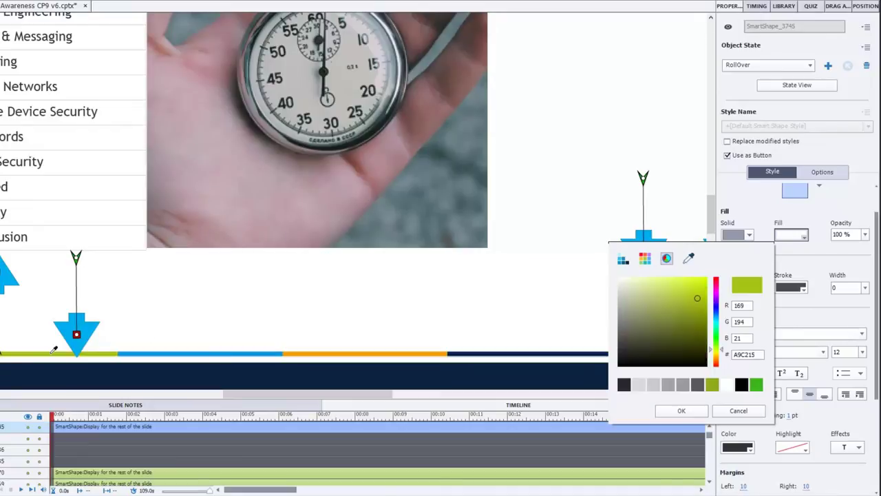
click(54, 350)
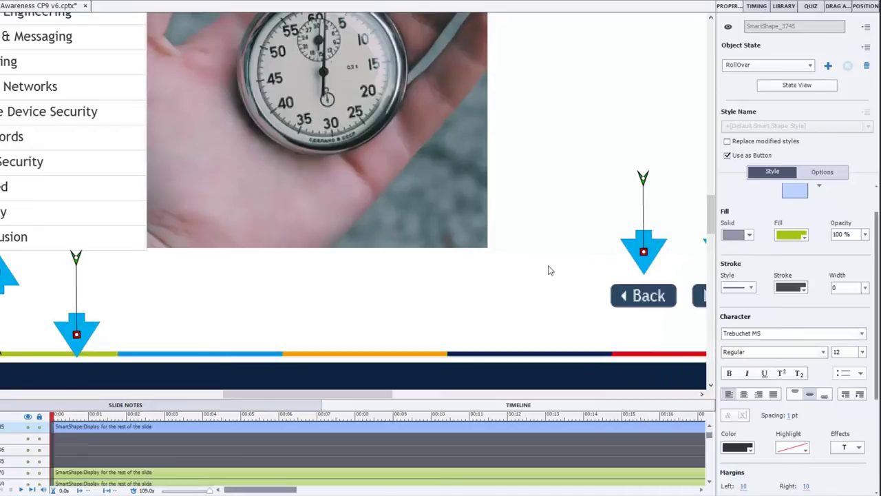
drag(713, 223, 713, 204)
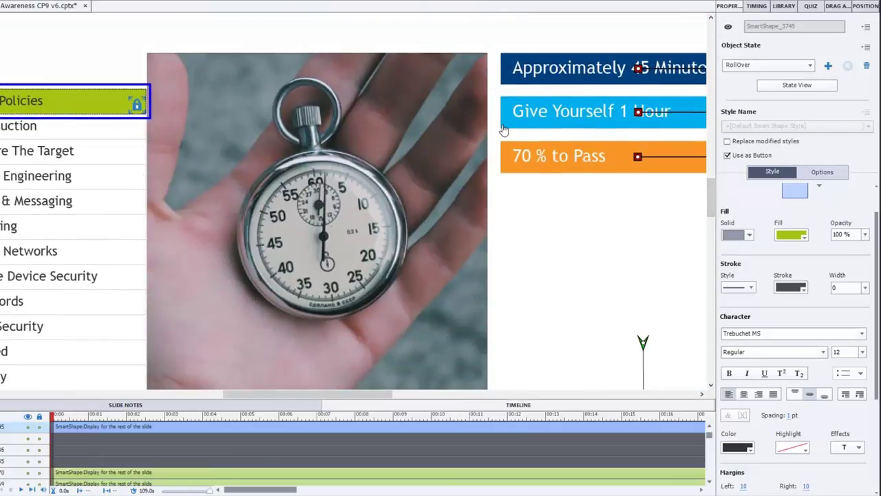
Make the RollOver text white and return the button to its Normal (Default) state
click(745, 449)
click(572, 307)
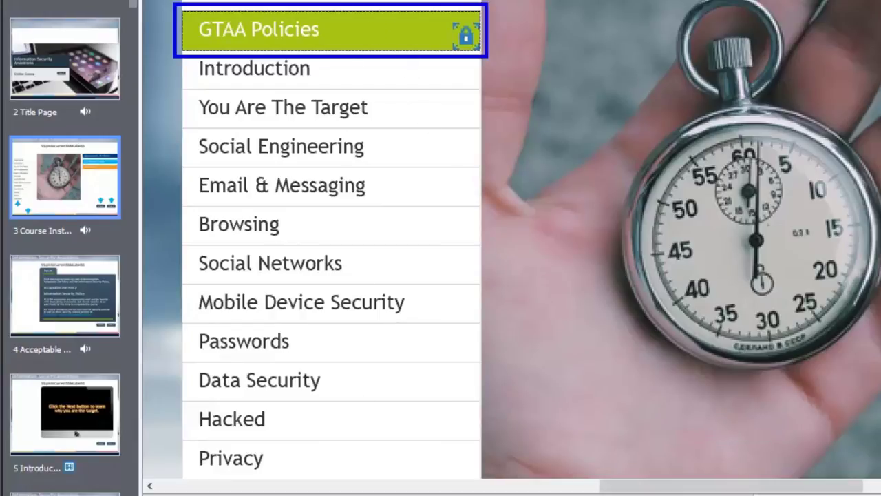
scroll(440, 241, down, 3)
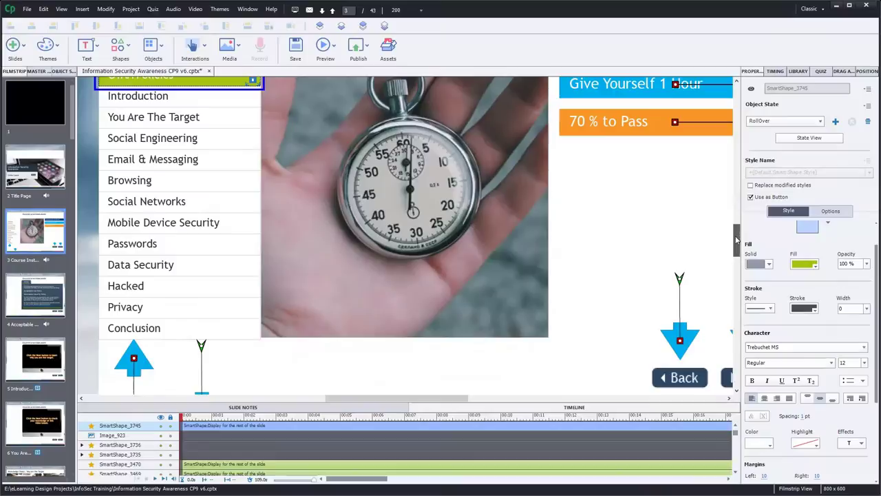
scroll(502, 220, up, 2)
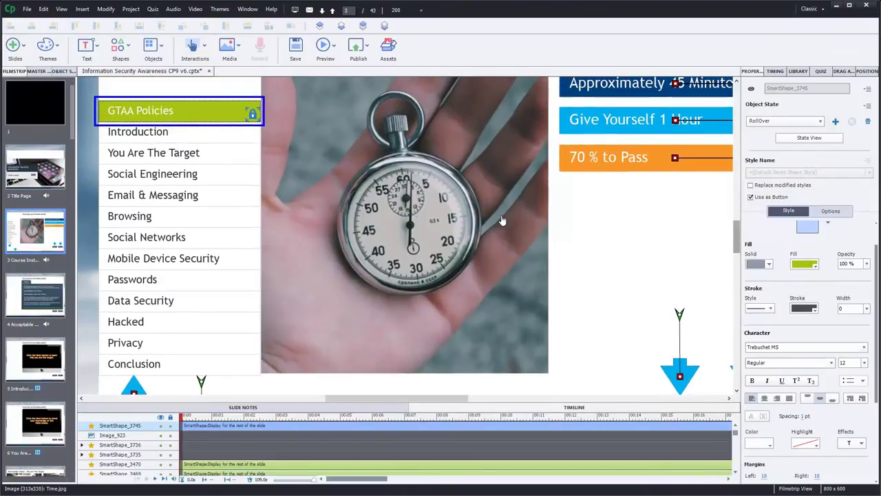
click(783, 121)
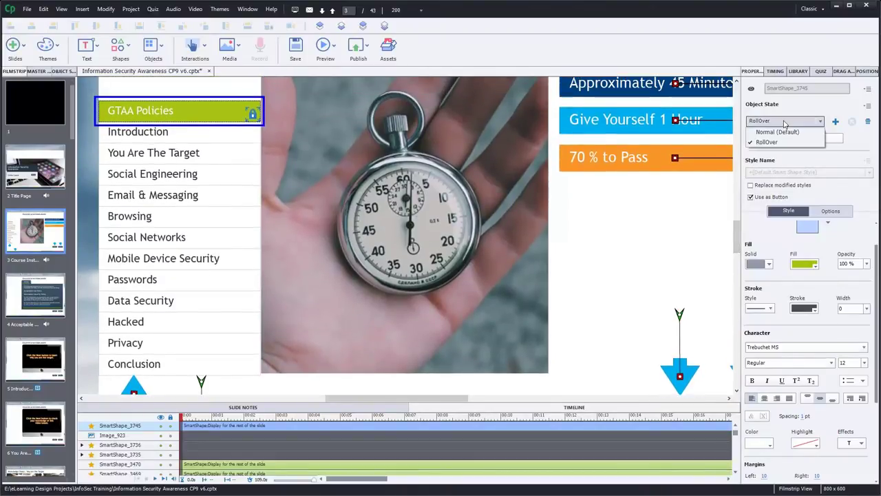
click(780, 132)
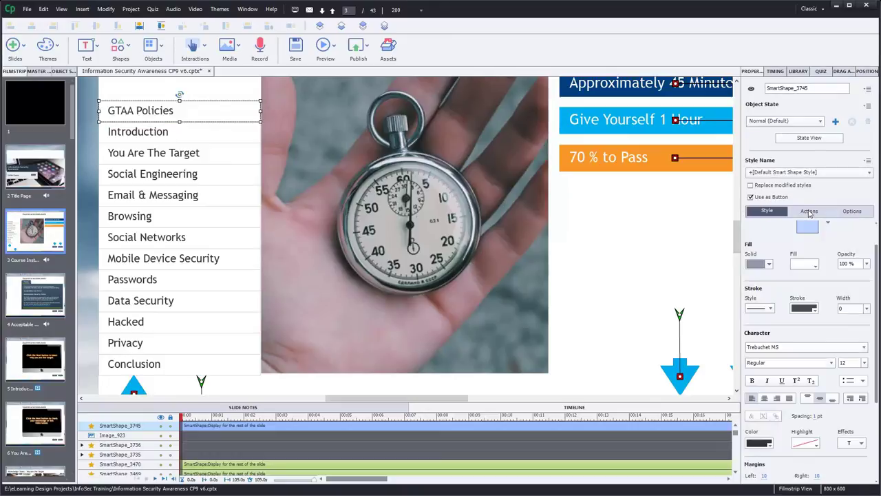
Check the button's Actions, then deselect it to show the Course Instructions slide properties
click(810, 212)
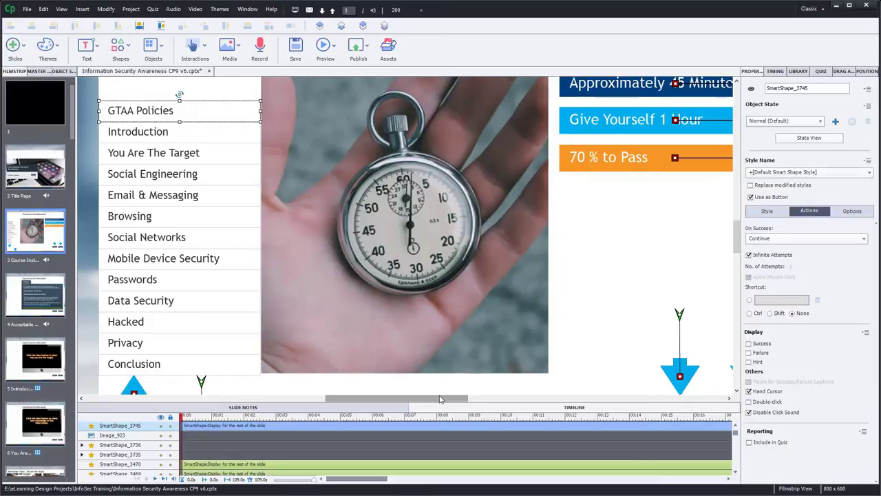
drag(438, 399, 419, 403)
click(124, 235)
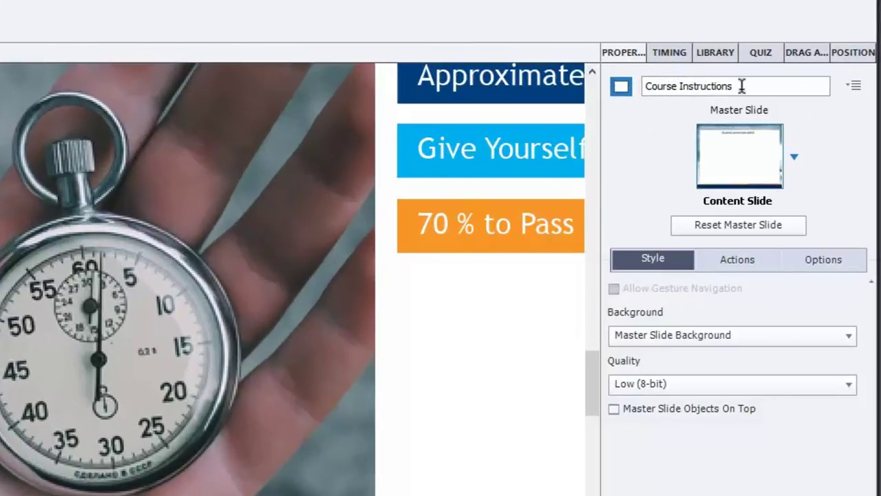
click(741, 85)
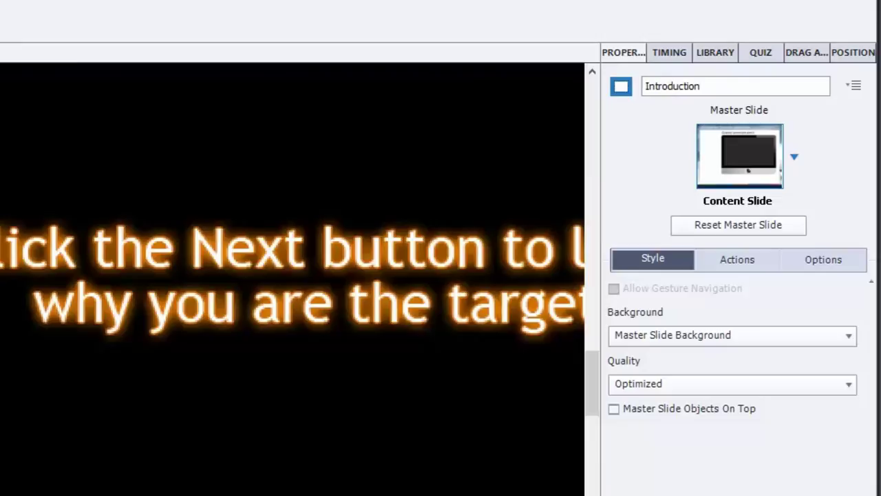
key(Down)
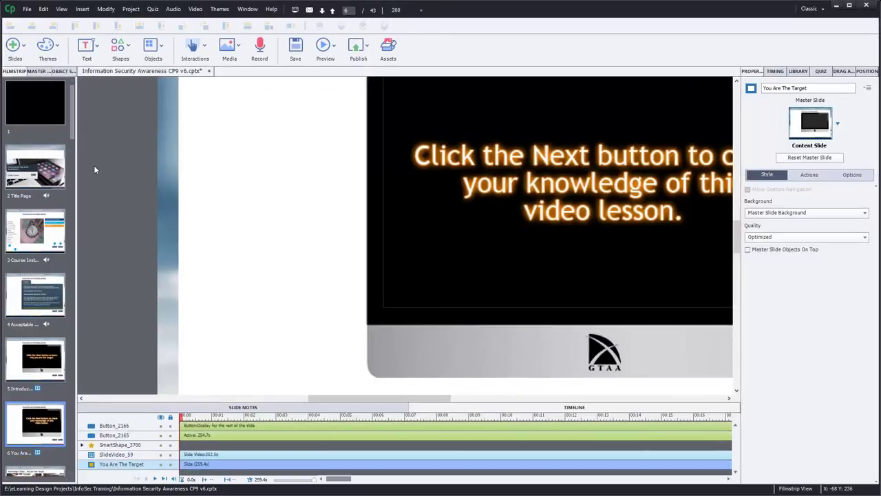
click(60, 226)
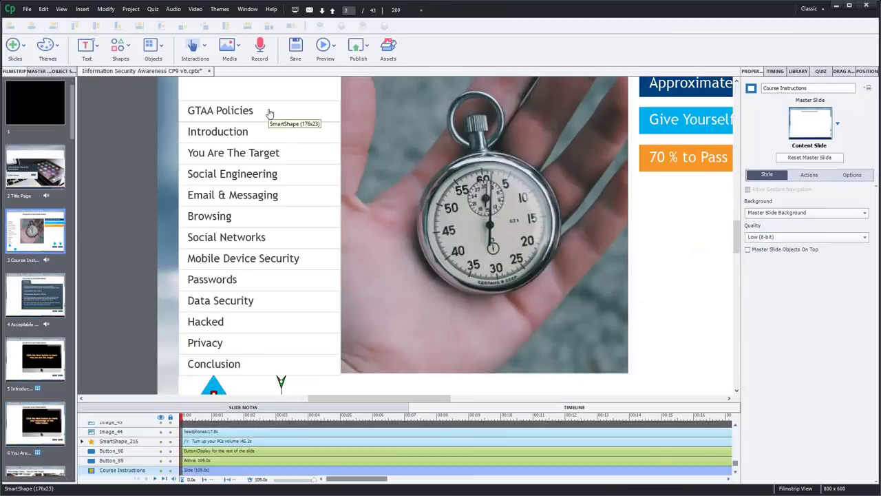
Set GTAA Policies to jump to slide 4, Acceptable Use / Information Security, on success
click(269, 113)
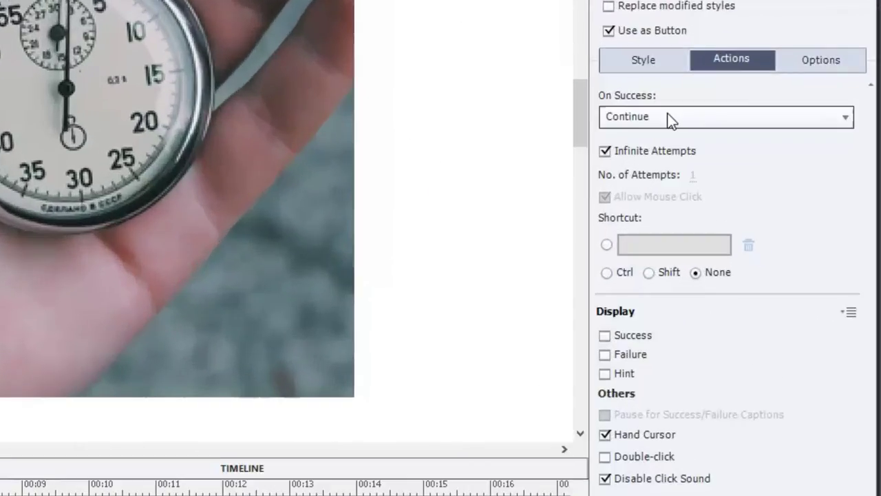
click(671, 118)
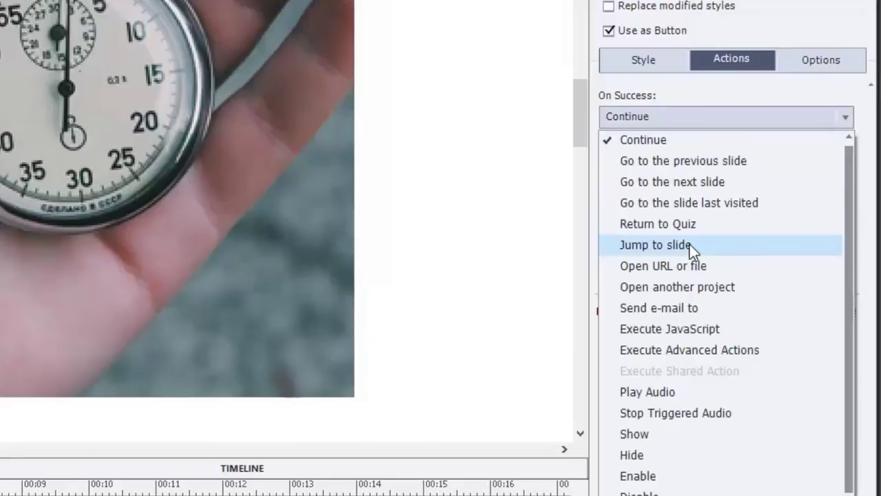
key(Escape)
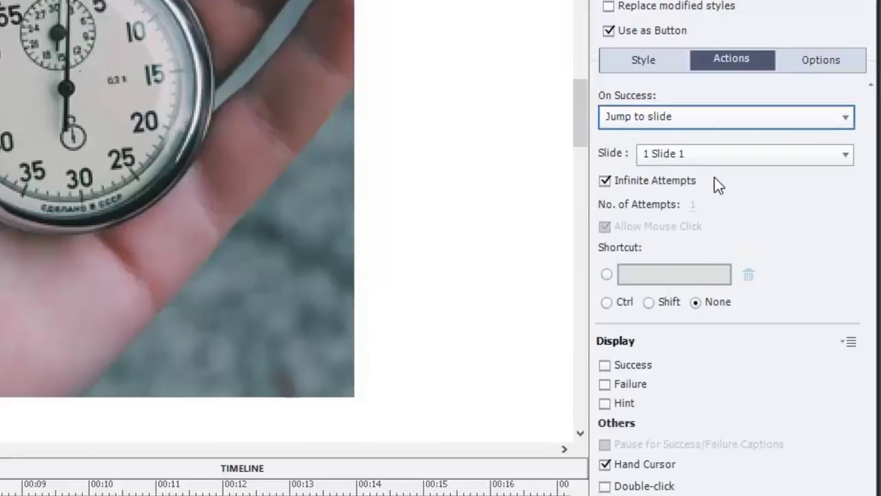
click(713, 154)
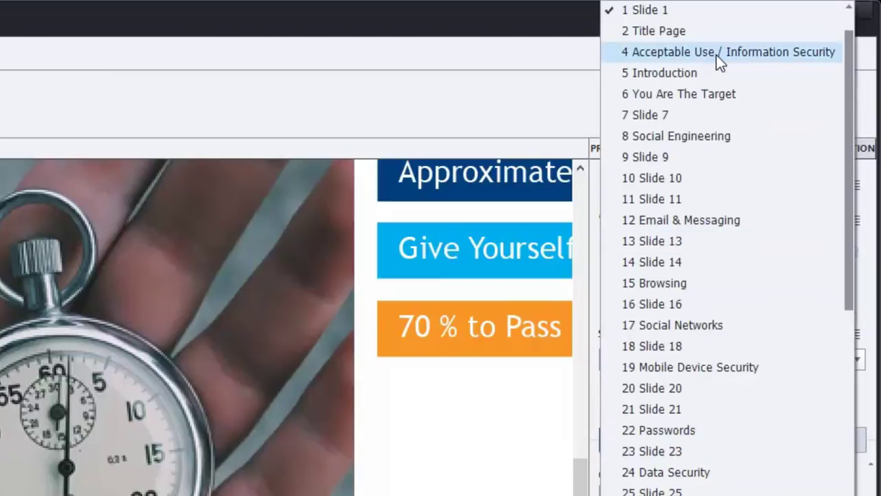
click(764, 53)
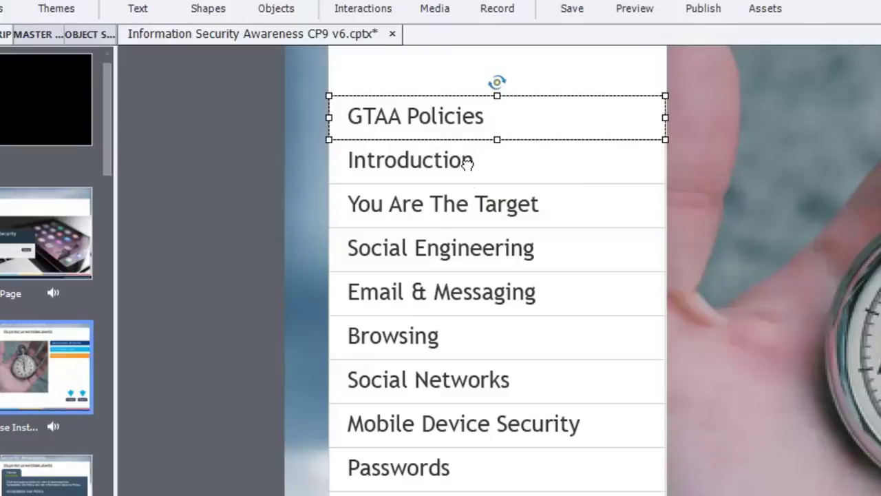
Make the Introduction button jump to slide 5 Introduction on success
click(468, 169)
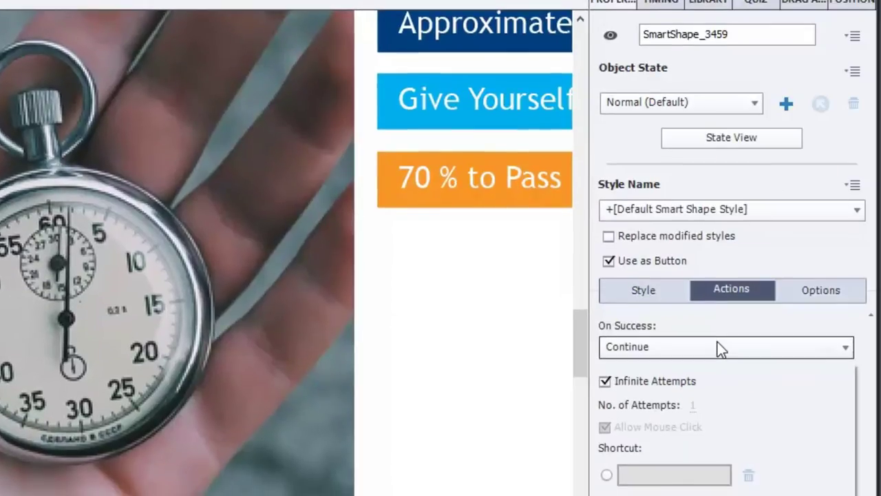
click(718, 343)
click(714, 474)
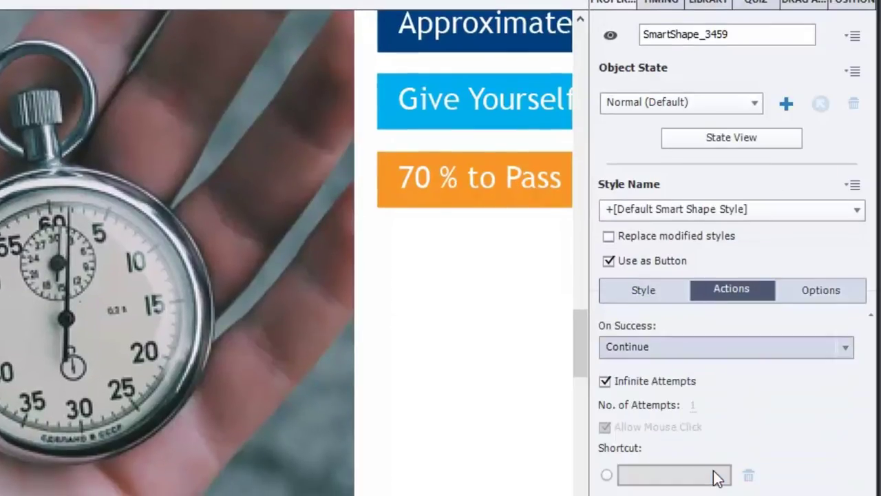
click(730, 390)
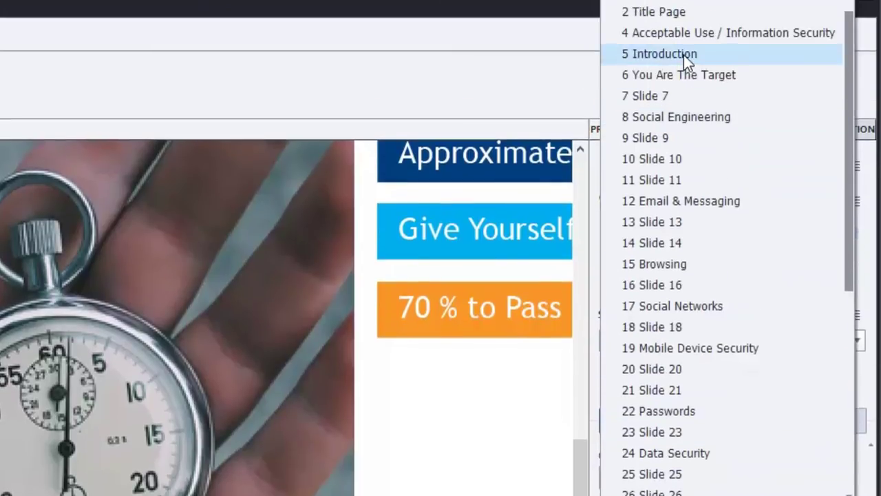
click(684, 55)
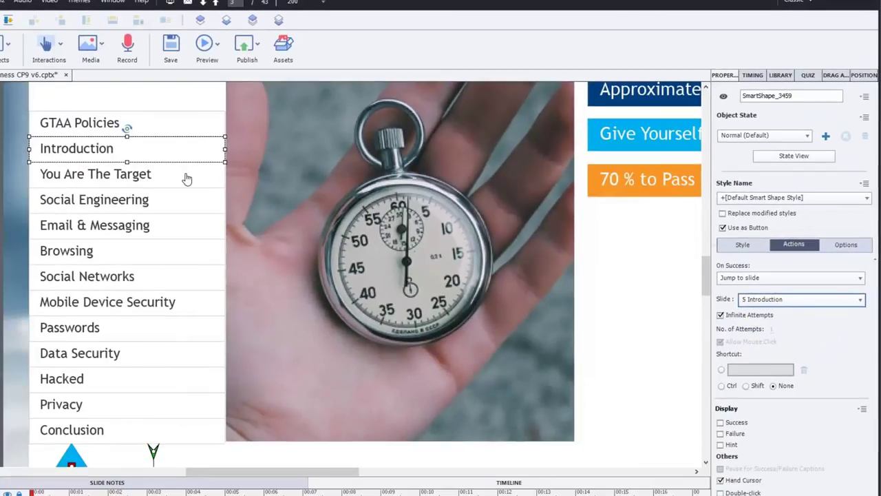
Make the You Are The Target button jump to slide 6 You Are The Target
click(187, 177)
click(802, 282)
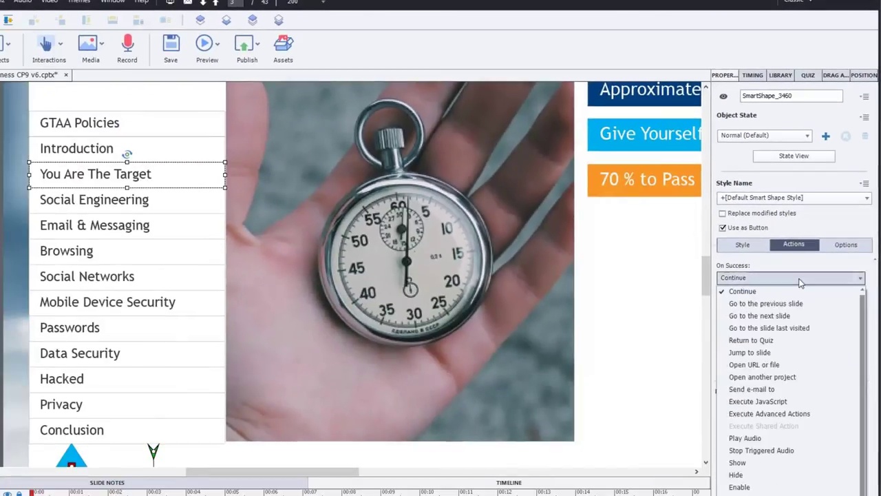
click(793, 352)
click(783, 299)
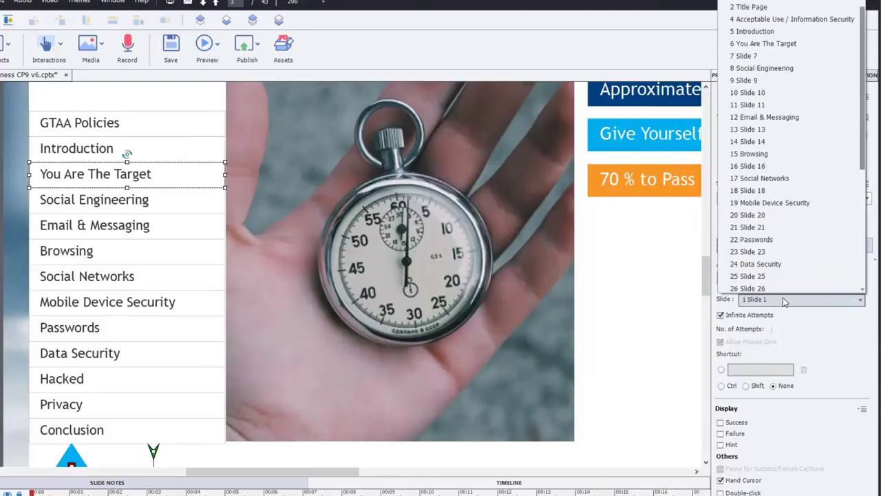
click(782, 44)
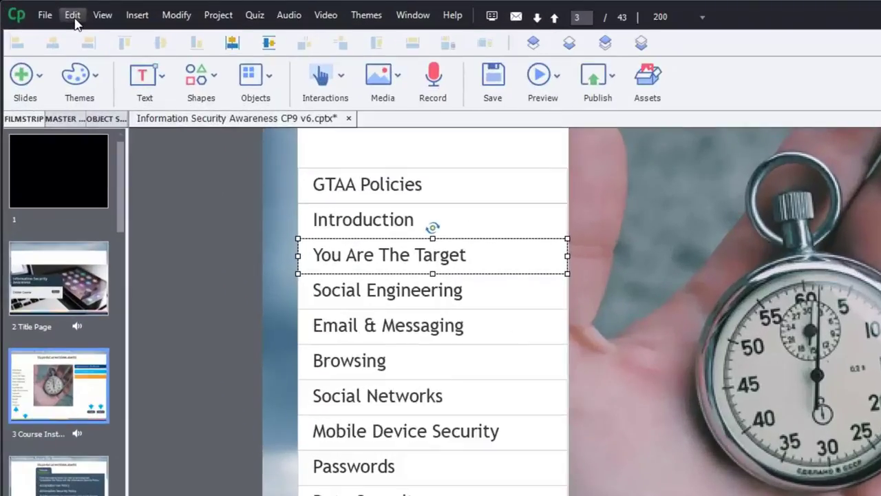
Open Edit > Preferences to the Quiz Settings category
click(45, 11)
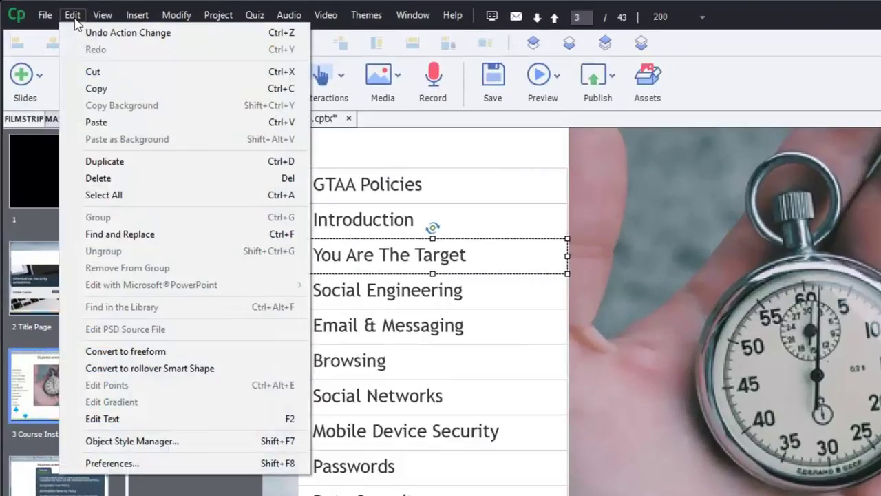
click(132, 464)
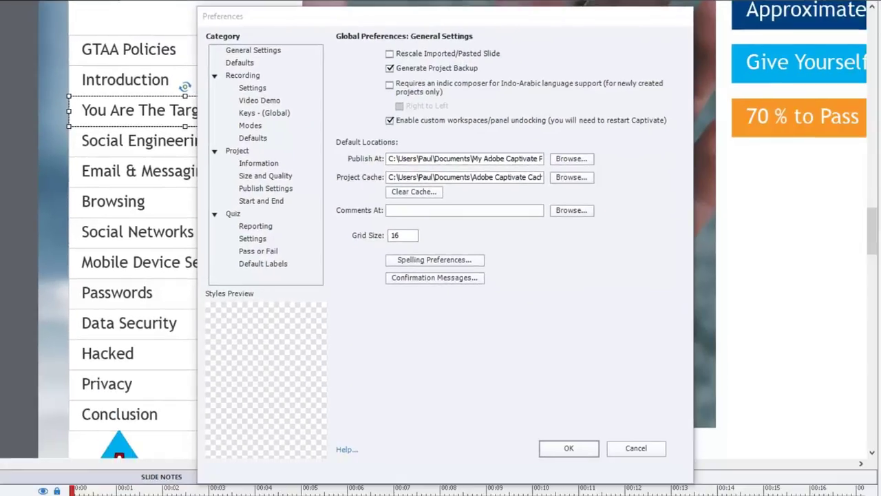
click(259, 241)
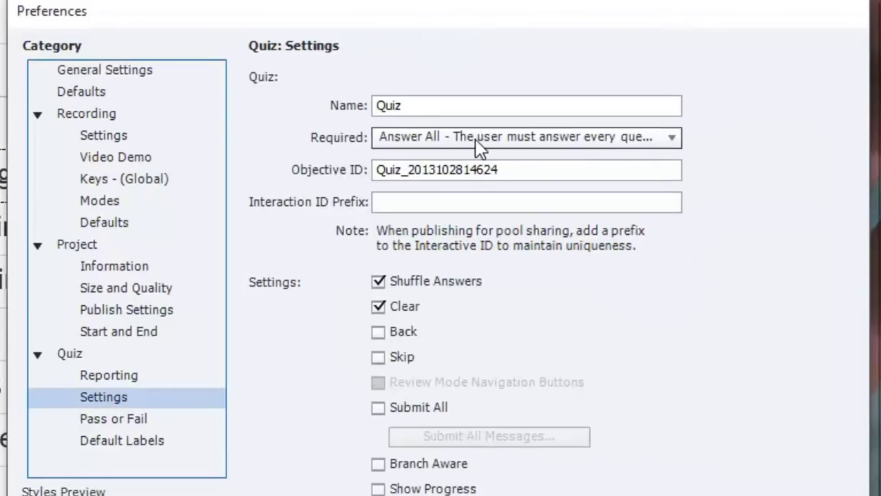
click(669, 139)
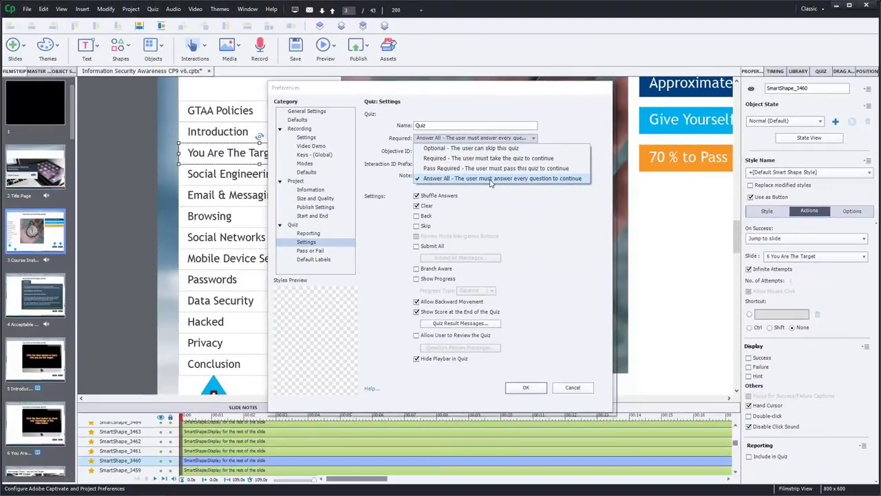
click(487, 238)
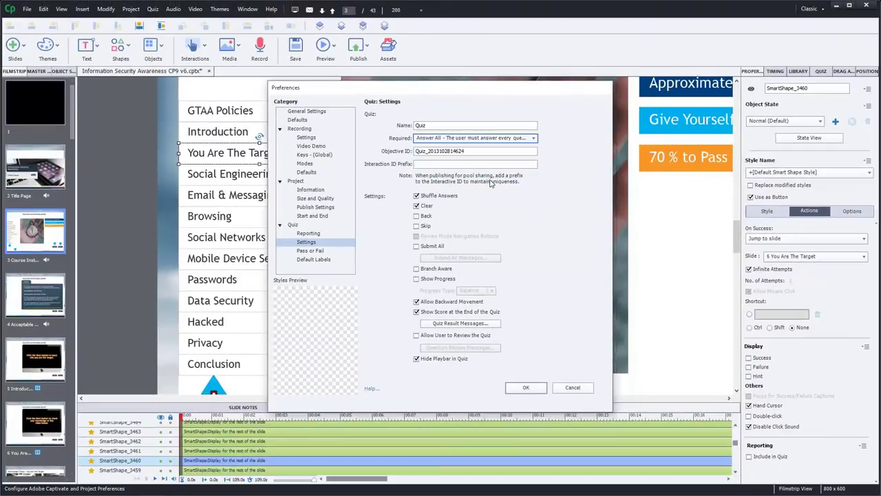
Cancel the Preferences dialog without saving any changes
click(573, 388)
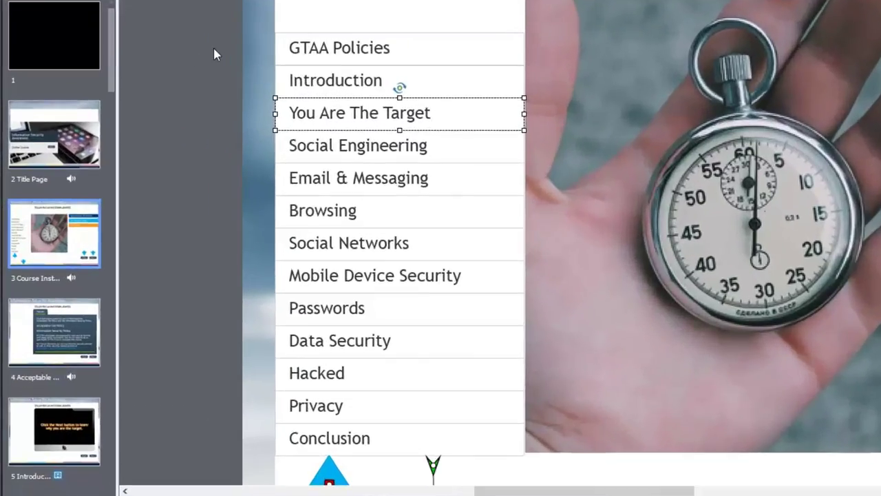
Select all the table-of-contents buttons and copy them
drag(229, 54, 427, 449)
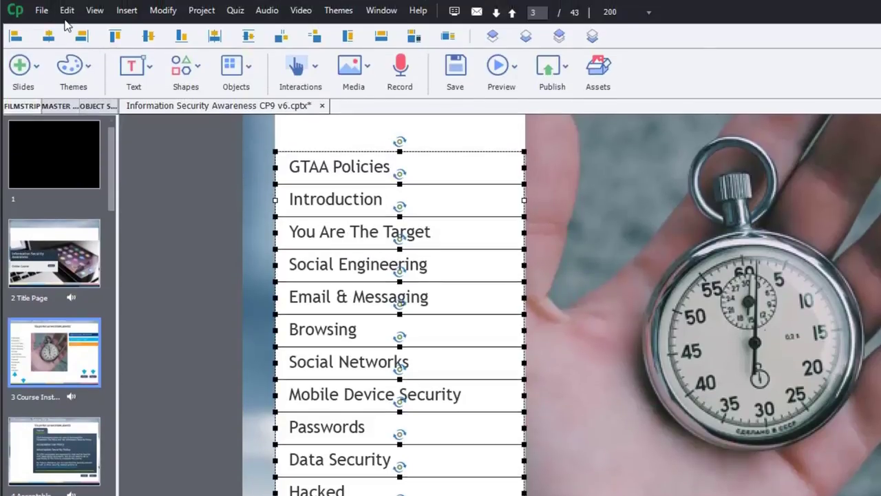
click(67, 12)
click(87, 79)
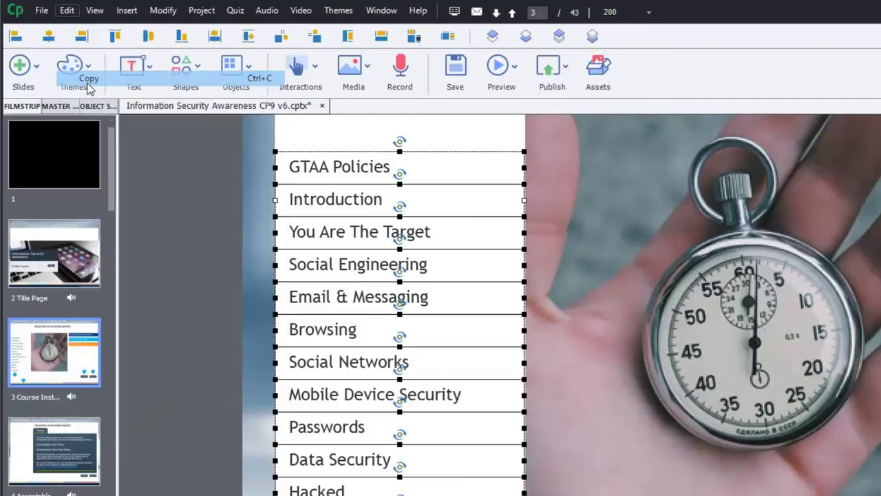
Paste the copied button stack onto slide 4, Acceptable Use / Information Security
click(69, 465)
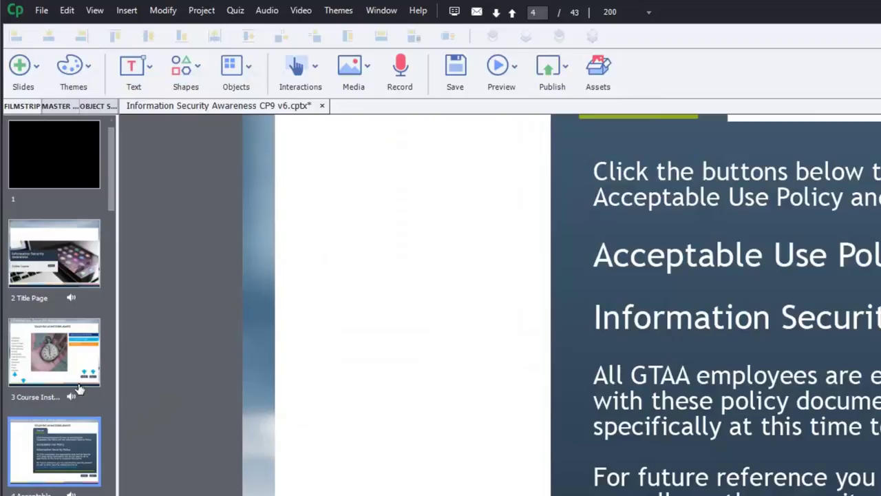
right_click(168, 247)
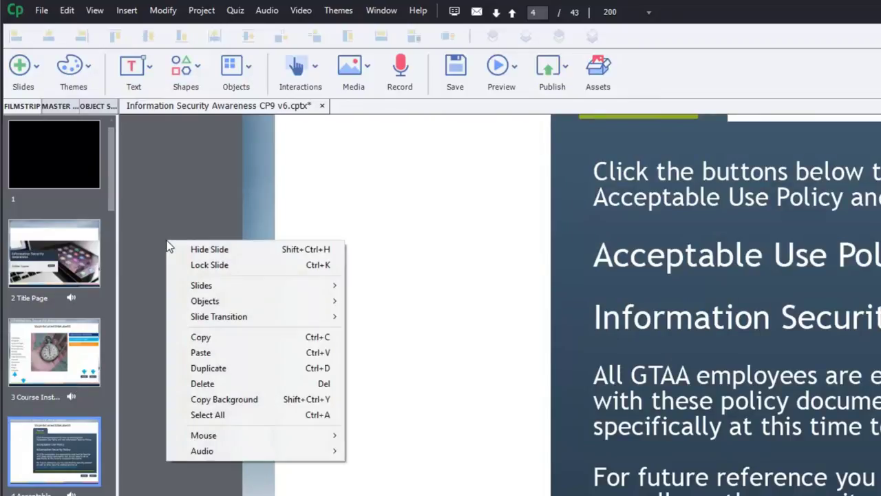
click(209, 354)
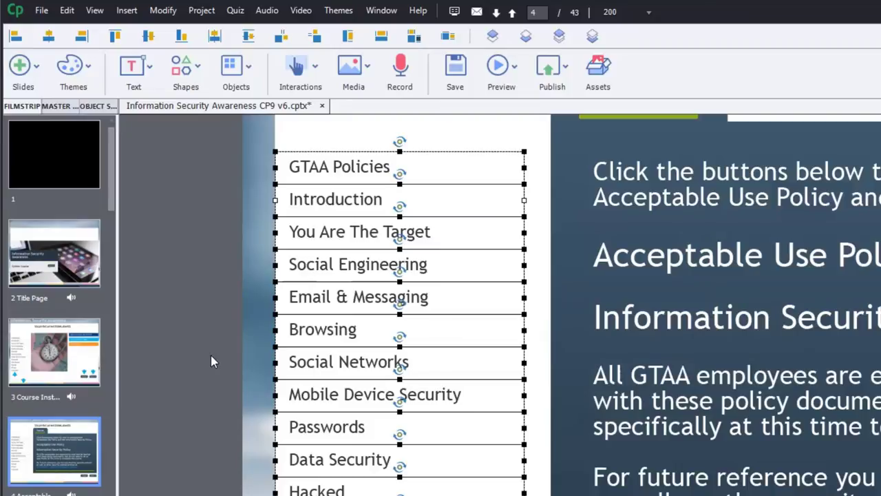
click(203, 295)
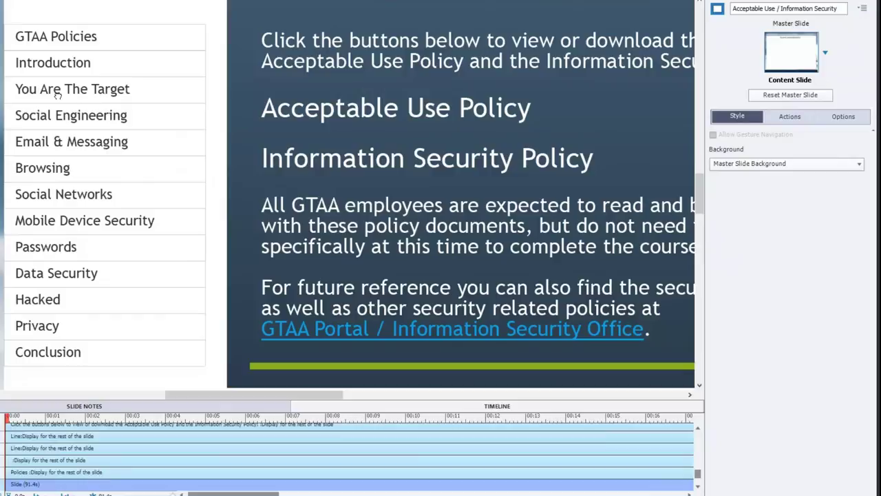
click(343, 246)
click(58, 101)
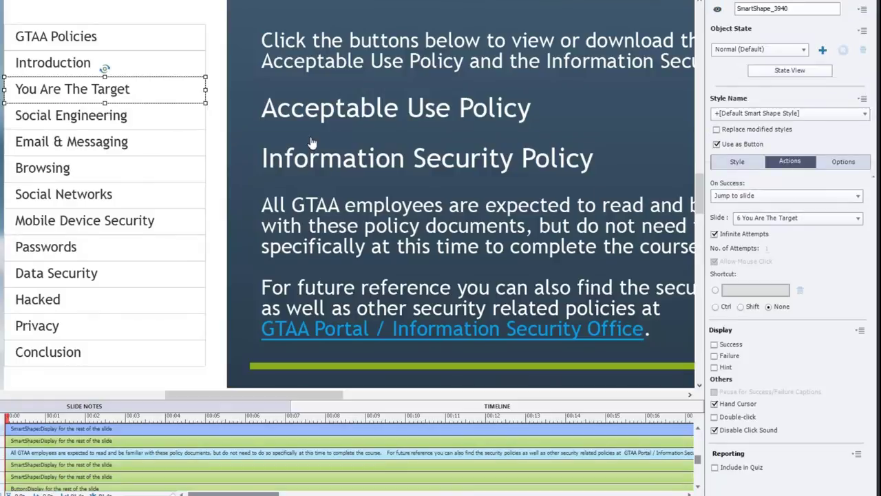
click(86, 63)
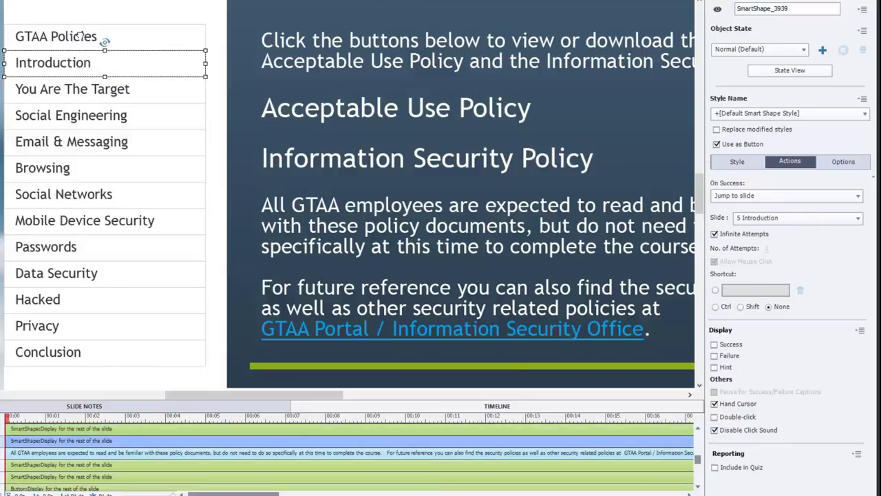
click(81, 40)
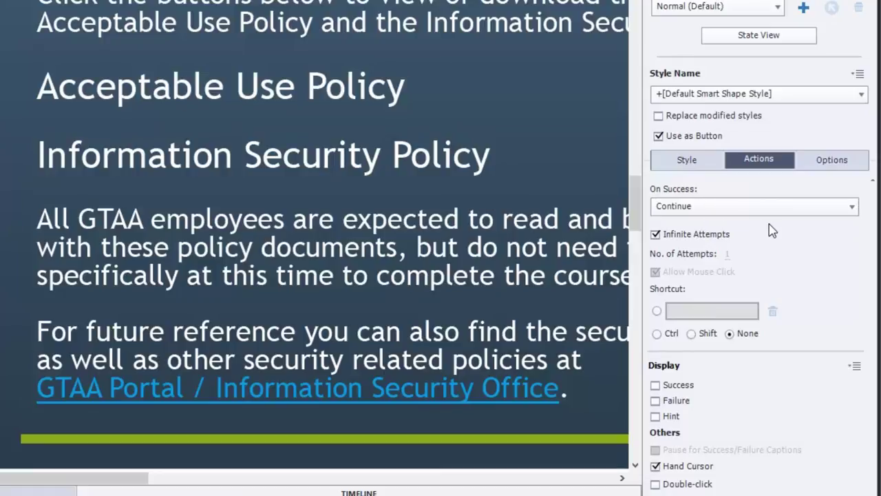
Set the GTAA Policies button's On Success action to No Action
click(751, 206)
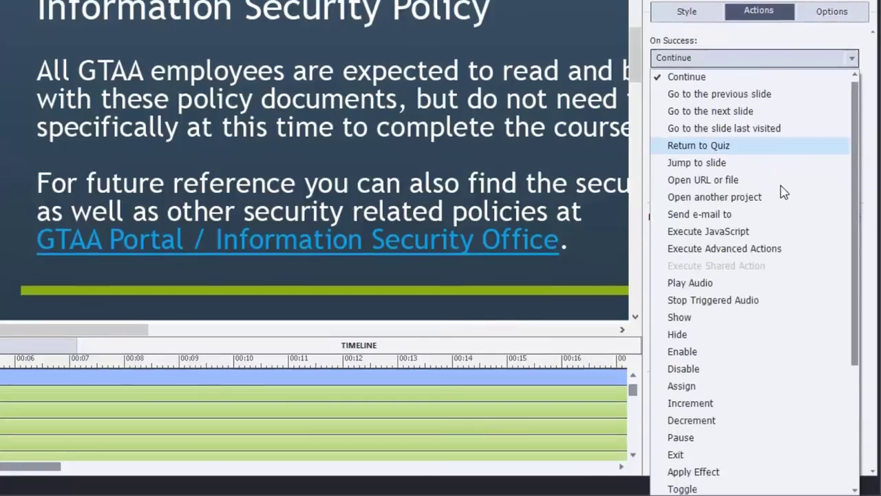
scroll(784, 296, down, 4)
click(688, 486)
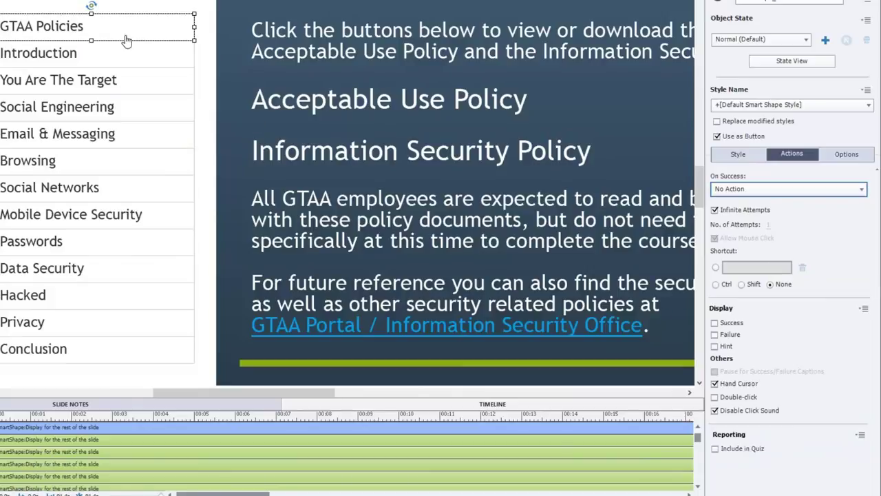
Fill the GTAA Policies button with the dark 3C556A background colour and make its text white
click(89, 24)
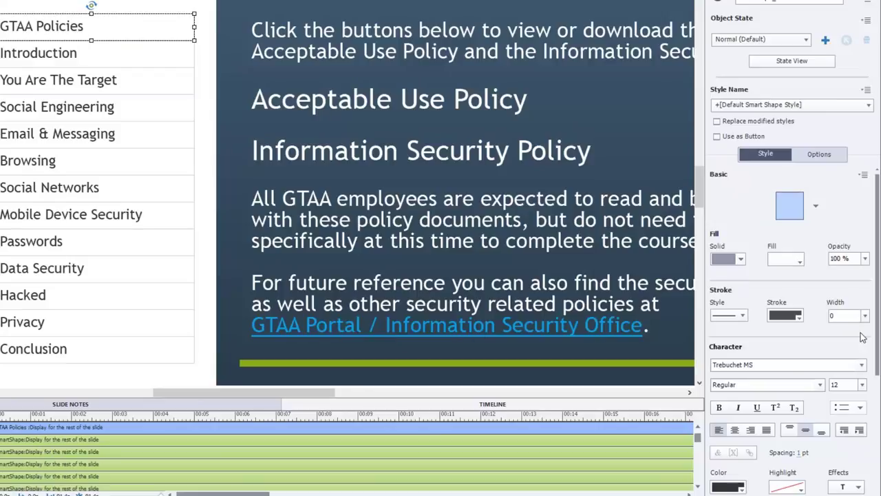
click(796, 260)
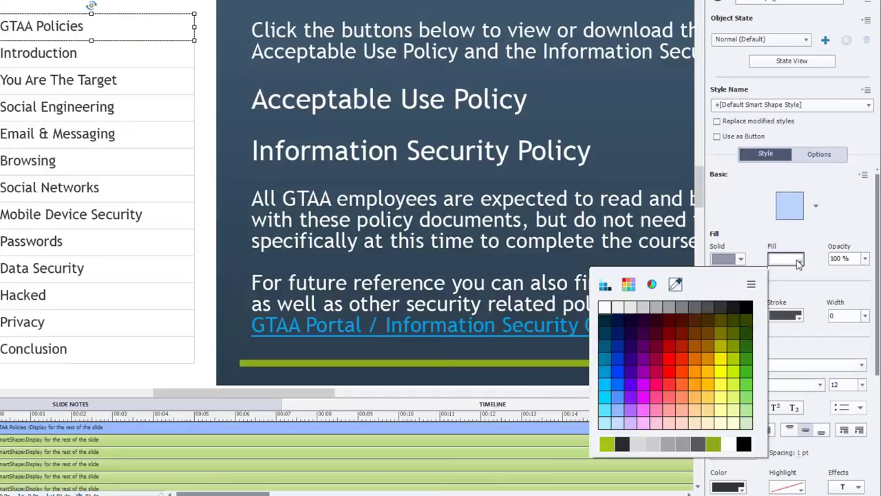
click(675, 286)
click(232, 31)
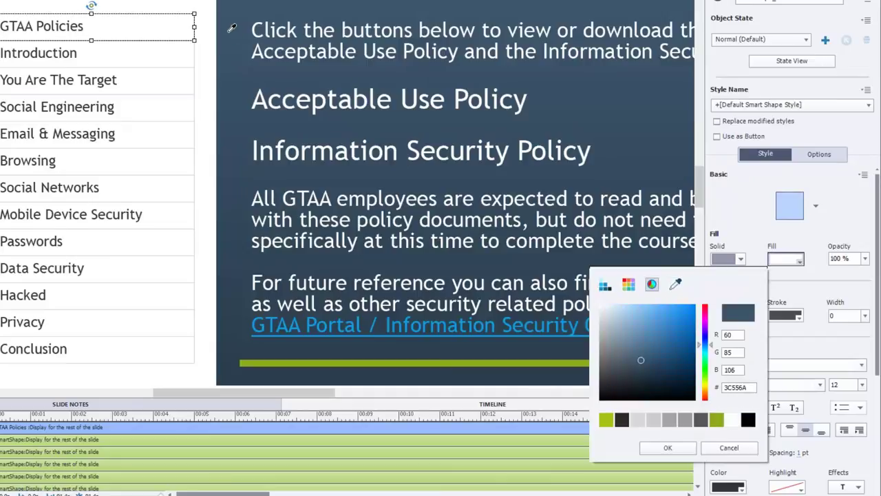
click(739, 487)
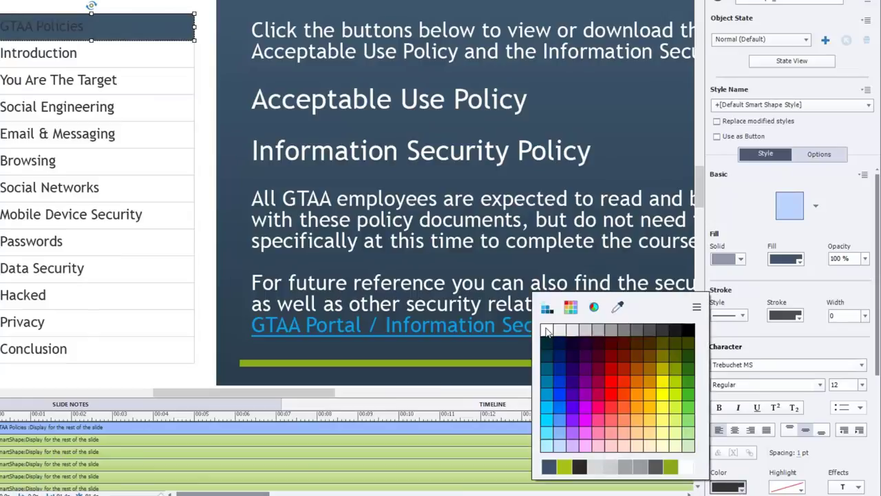
click(568, 334)
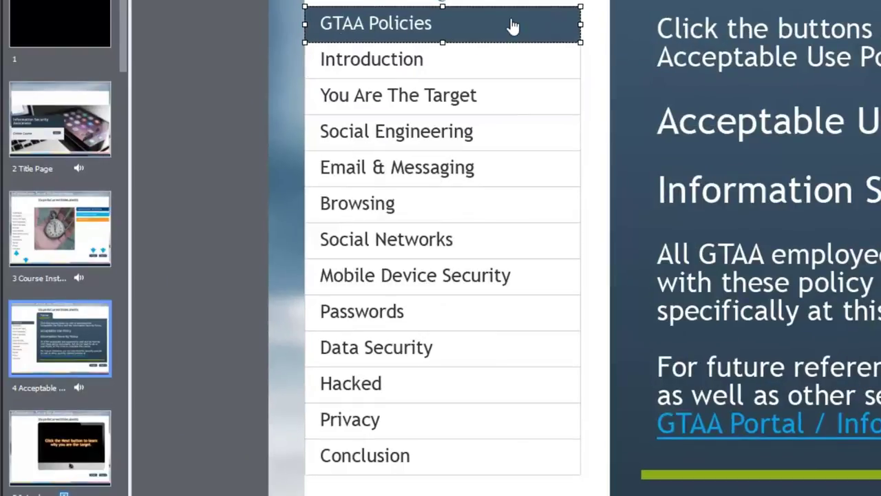